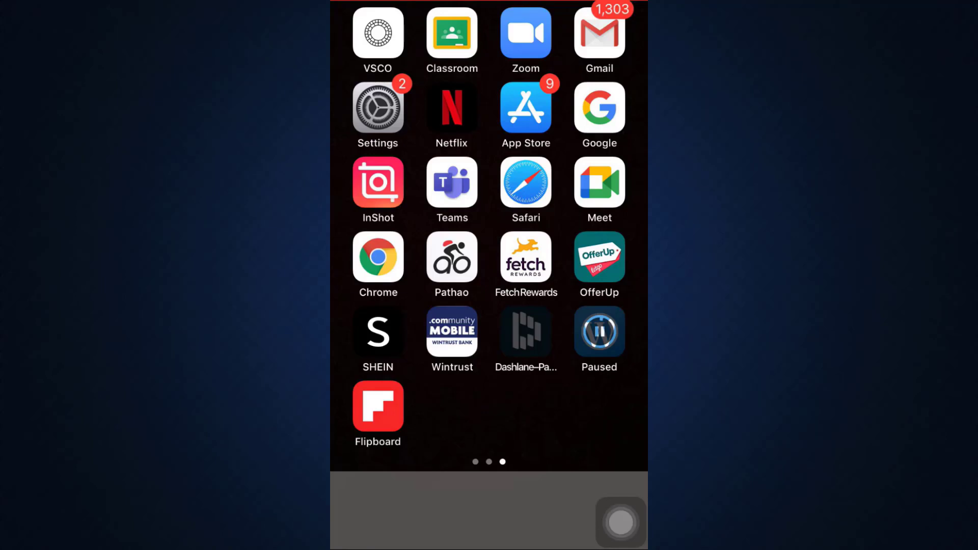
Launch Chrome and reach its Settings from the bottom-right ••• menu.
click(378, 257)
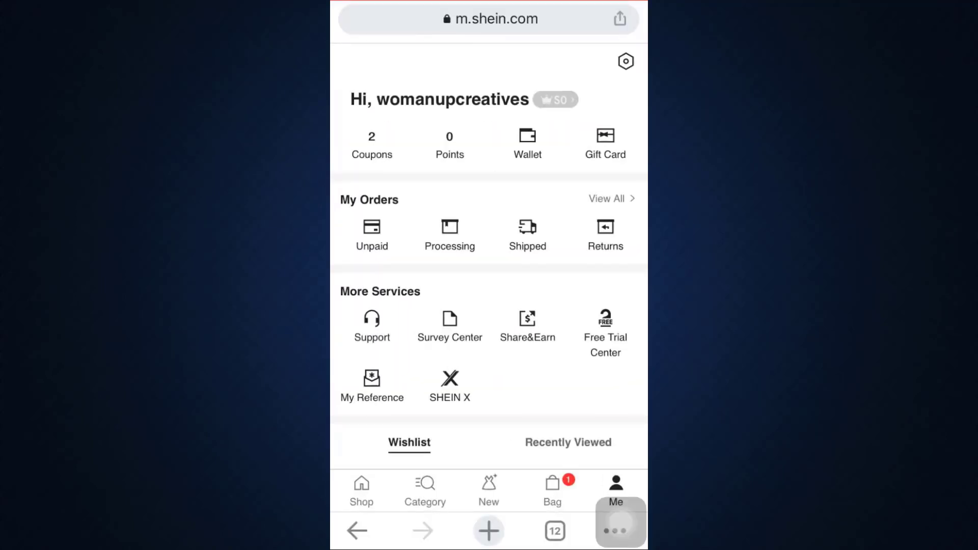
drag(620, 524, 620, 386)
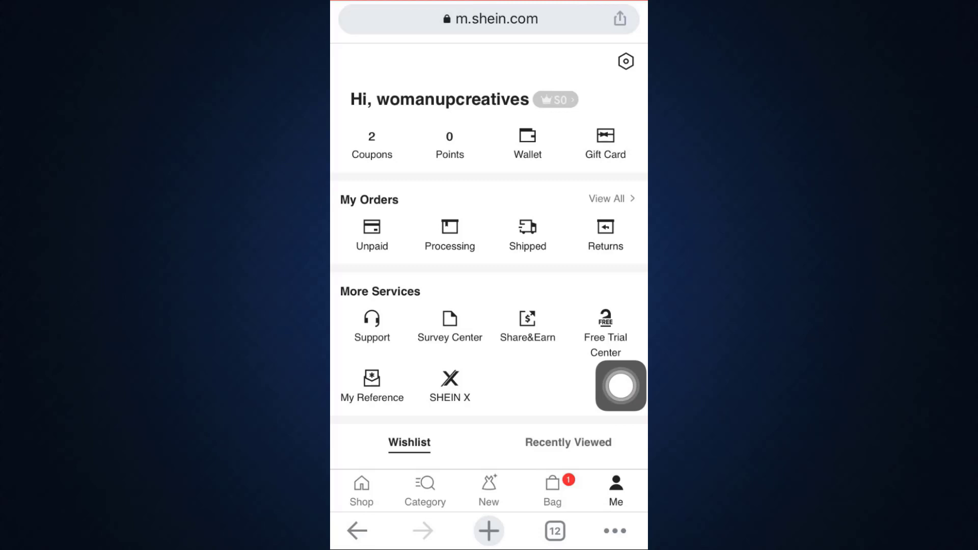
click(615, 531)
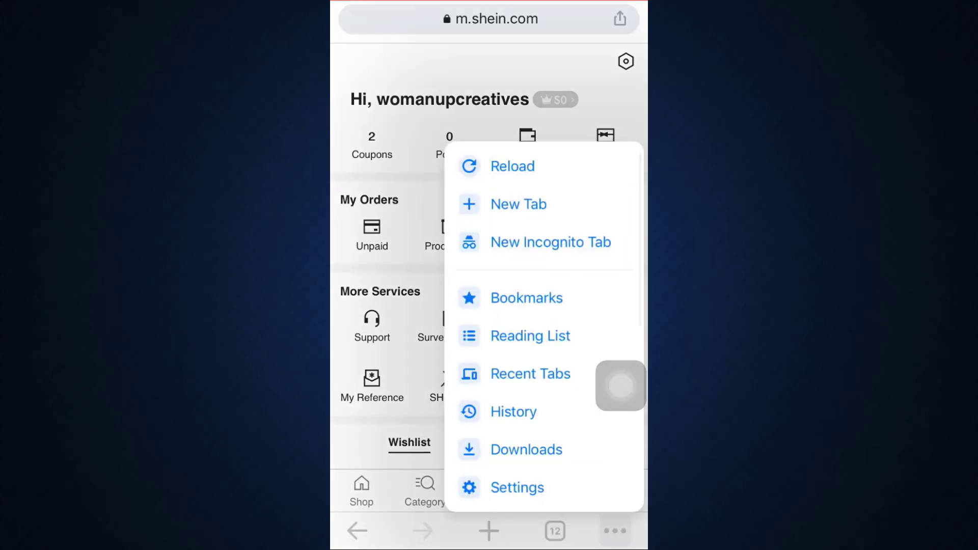
click(517, 486)
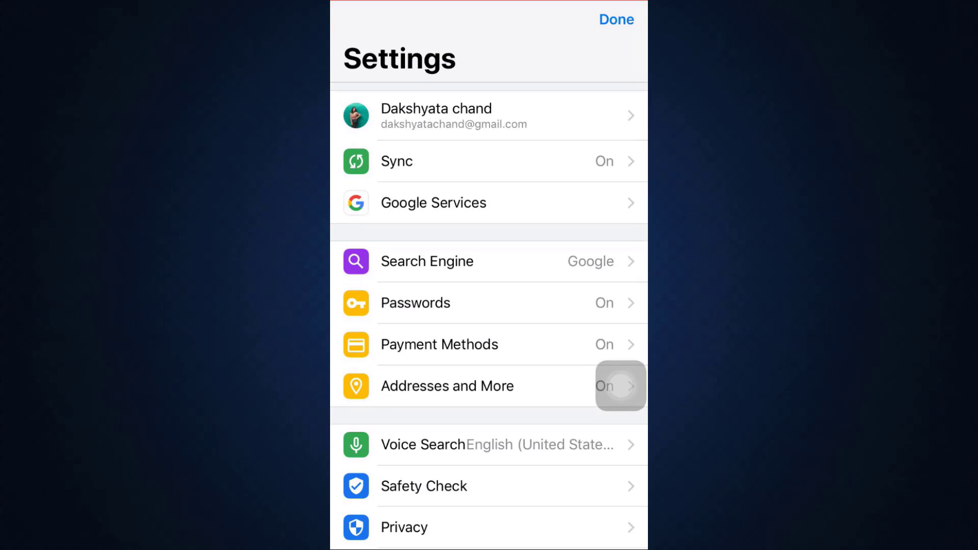
From the profile row, select the last email in the Signed In to Google list.
click(459, 115)
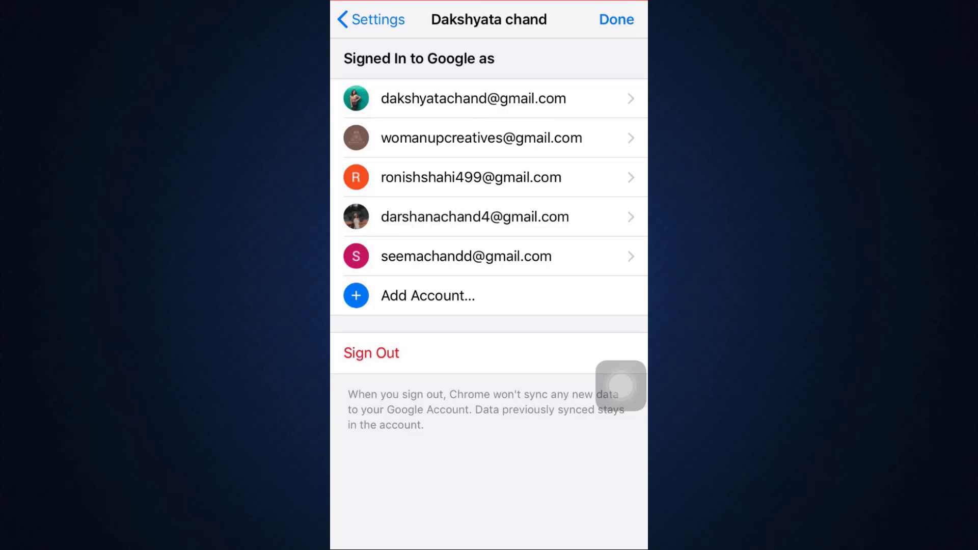
click(466, 256)
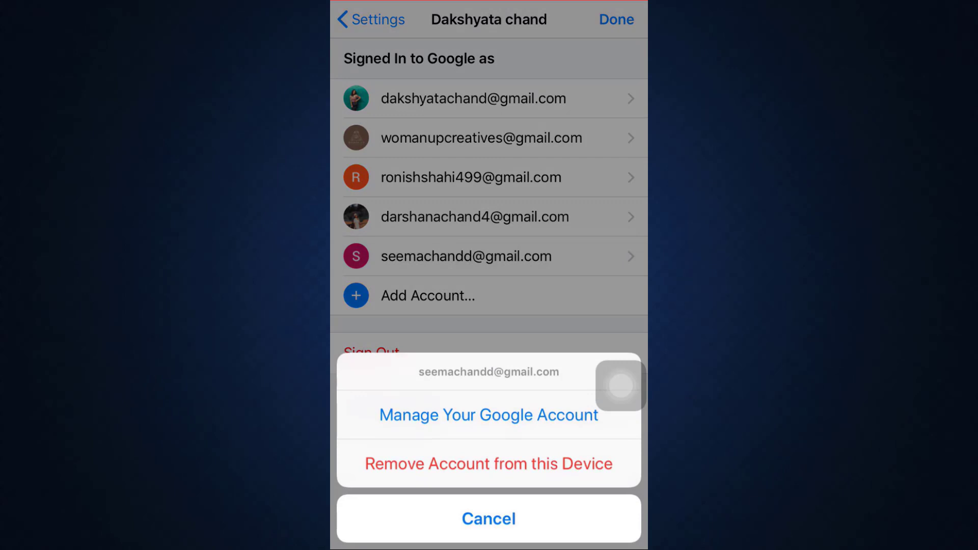
Enter Manage Your Google Account and start Set Profile Picture from the avatar.
click(490, 415)
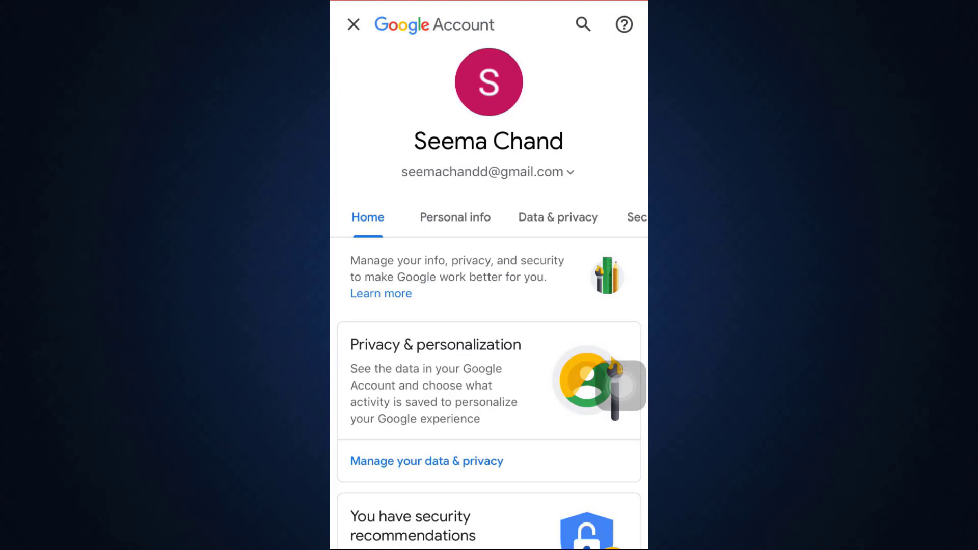
click(489, 82)
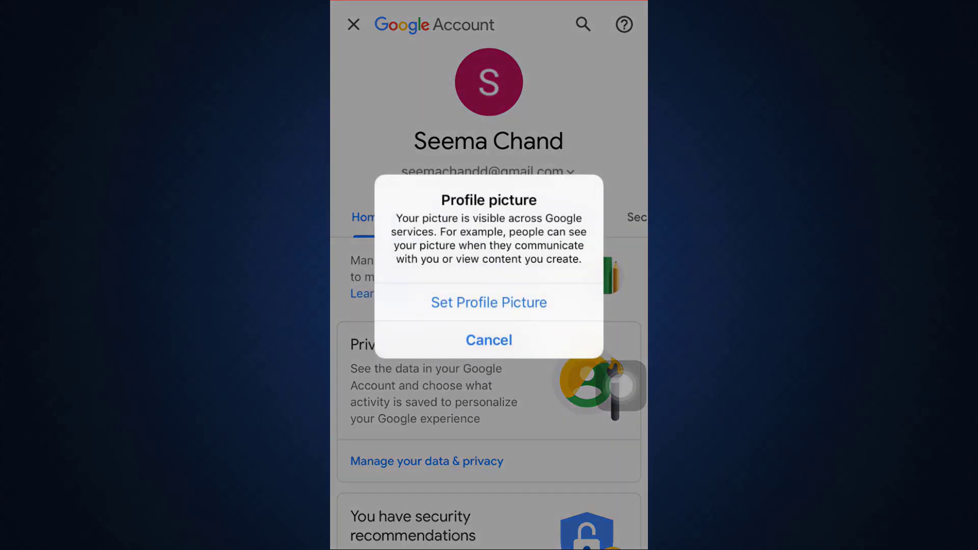
click(490, 302)
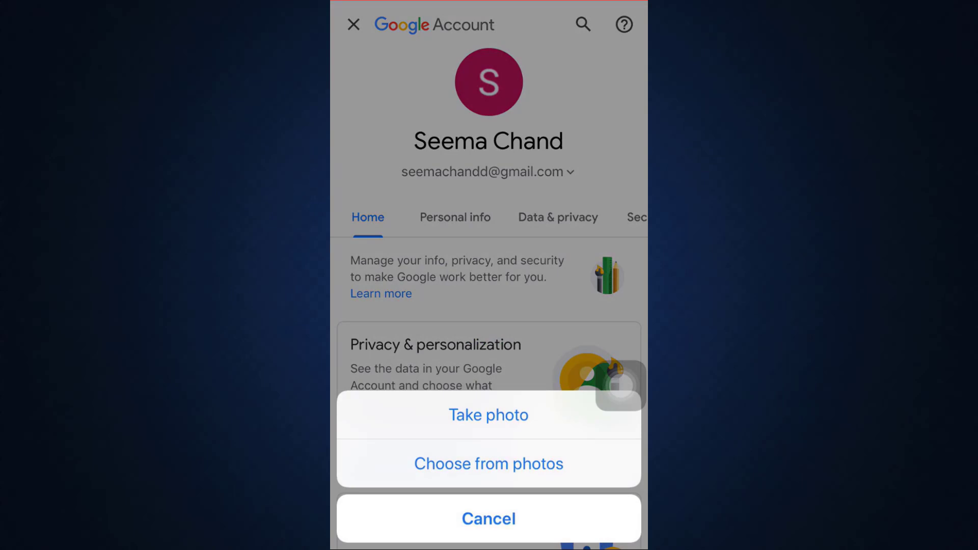
Choose from photos and select today's cloudy sunset city photo under Moments.
click(489, 519)
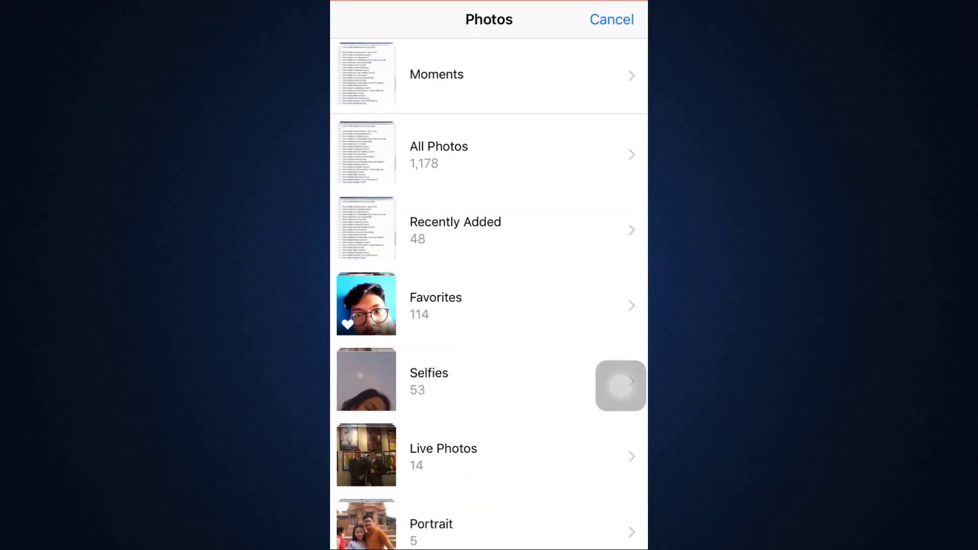
click(458, 75)
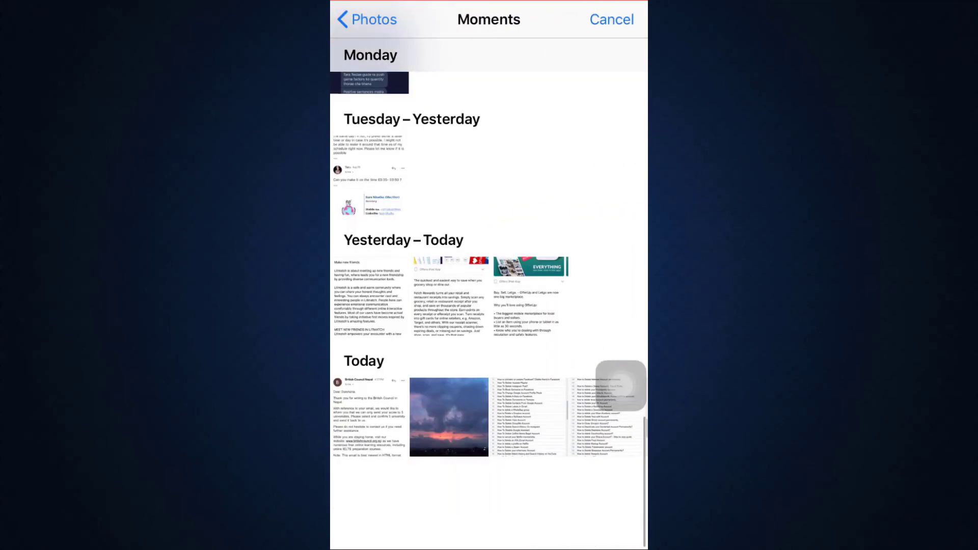
click(449, 503)
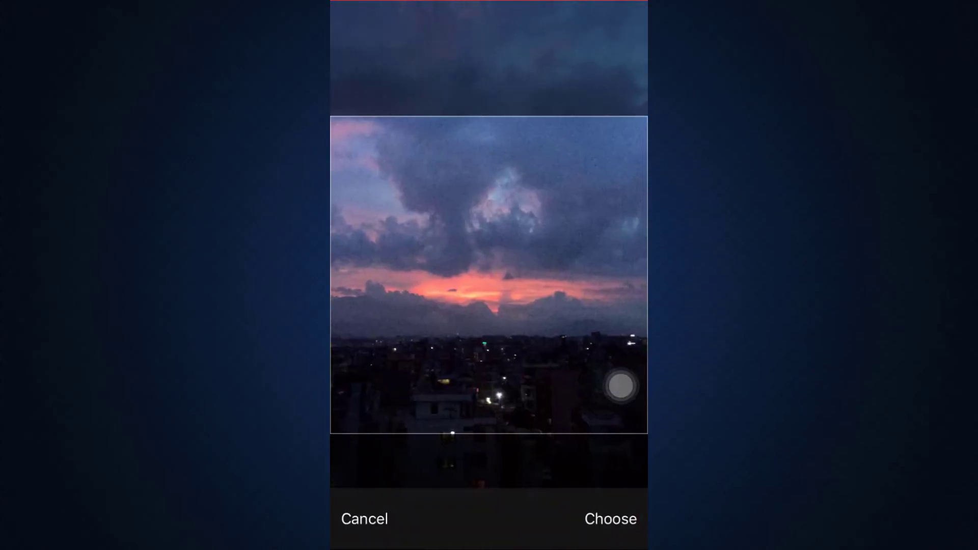
Confirm the sunset photo as Seema Chand's new profile picture.
click(610, 519)
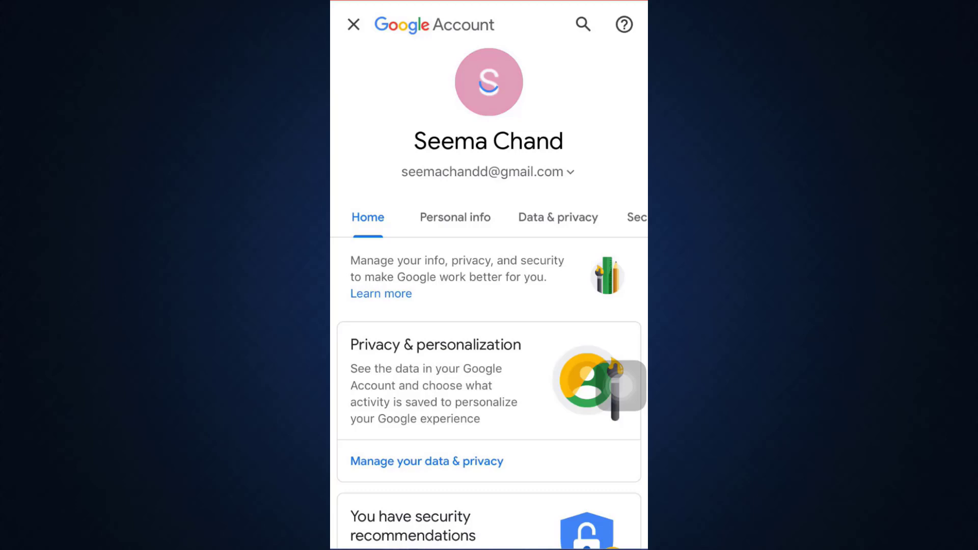